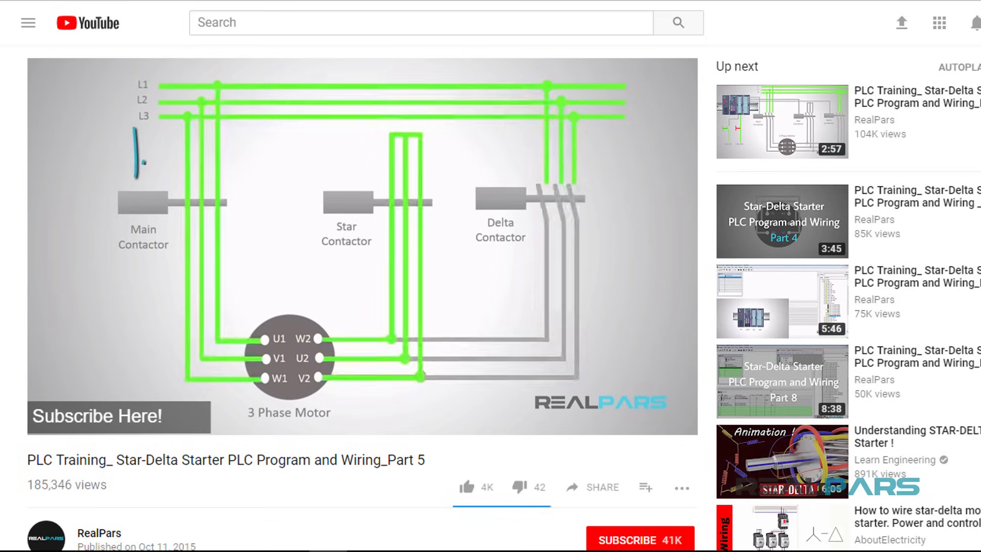
scroll(491, 307, "down", 3)
scroll(490, 307, "down", 3)
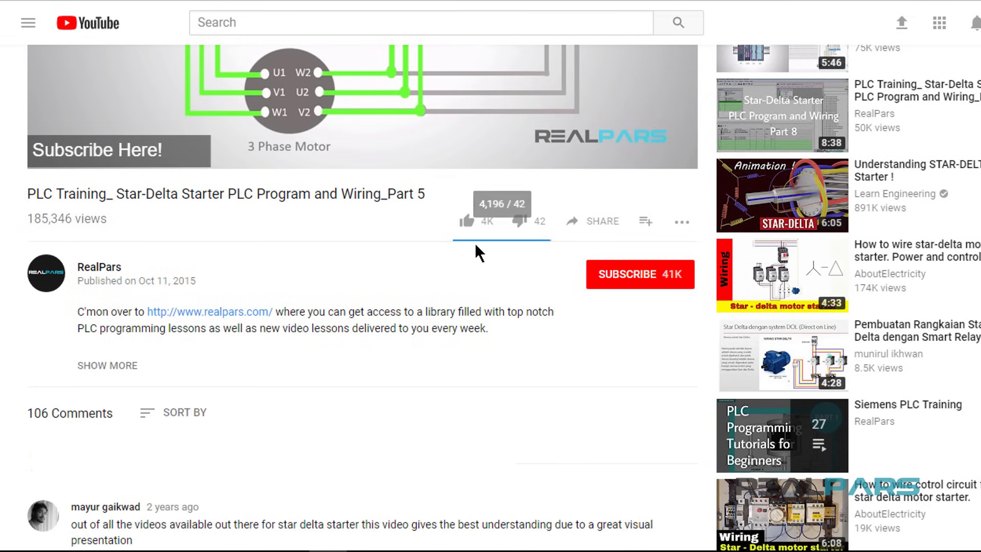
Step: Like the RealPars Star-Delta Starter Part 5 video with the thumbs-up button
left_click(466, 222)
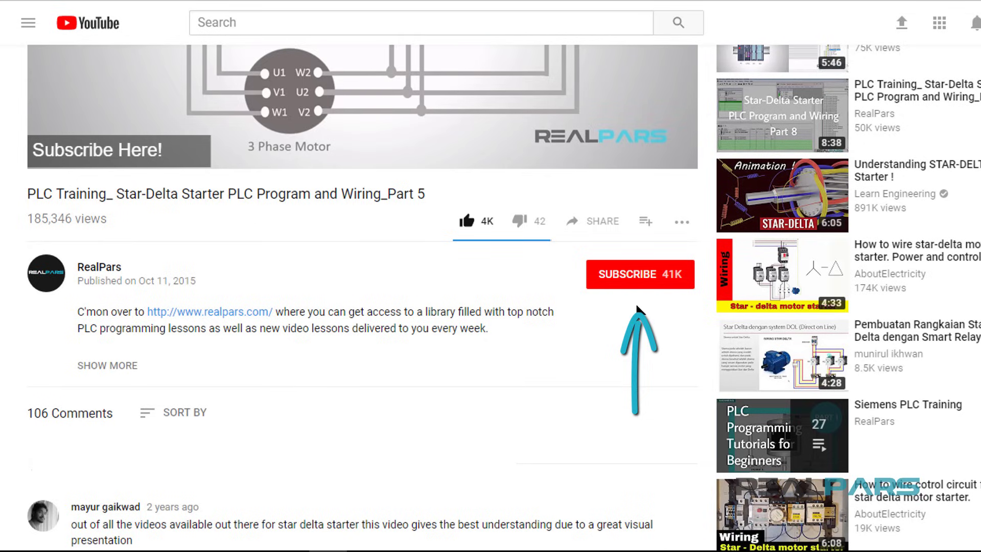
Step: Subscribe to RealPars using the red SUBSCRIBE button beside the channel name
left_click(622, 288)
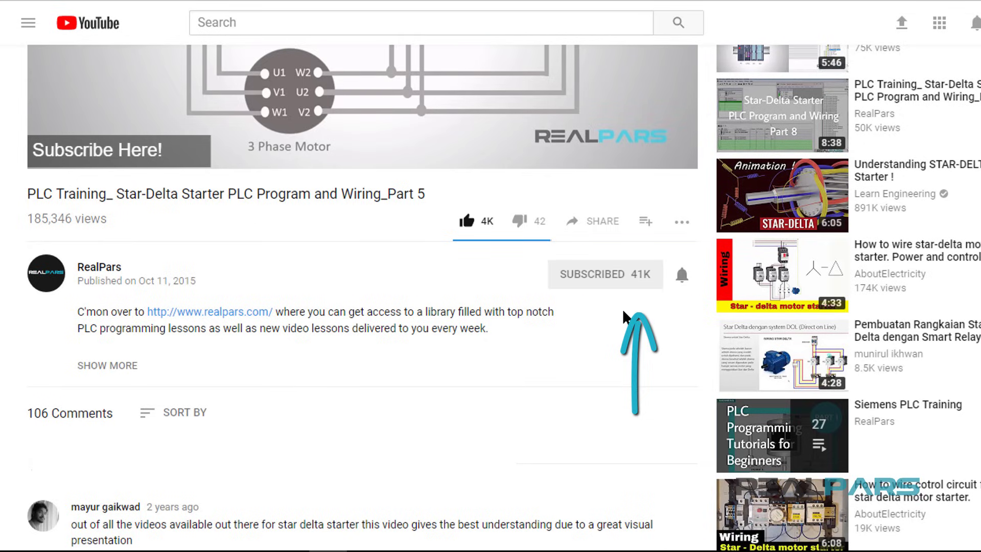
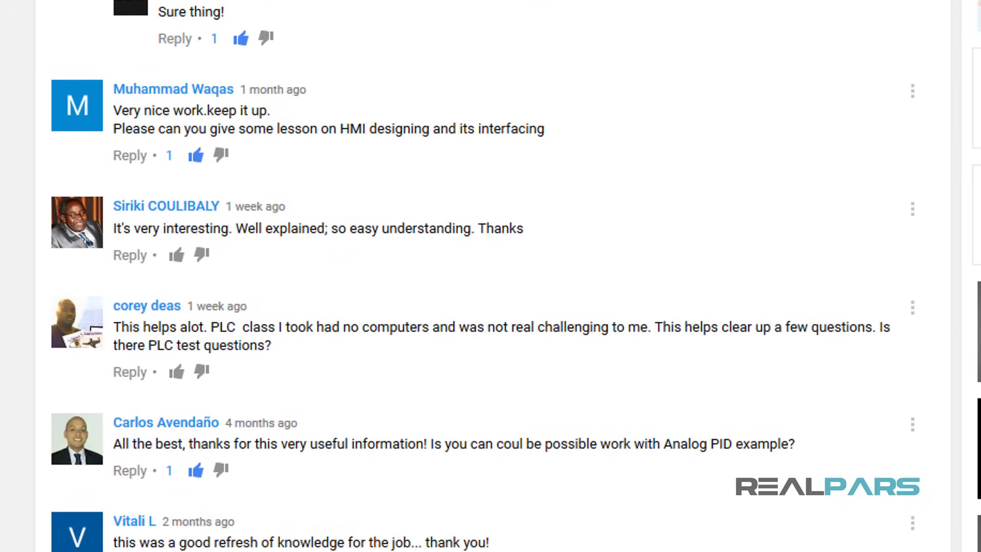
scroll(491, 276, "up", 1)
scroll(491, 276, "up", 2)
scroll(490, 277, "up", 2)
scroll(490, 276, "up", 2)
scroll(490, 276, "up", 2)
scroll(490, 275, "up", 1)
scroll(491, 276, "up", 2)
scroll(491, 276, "up", 1)
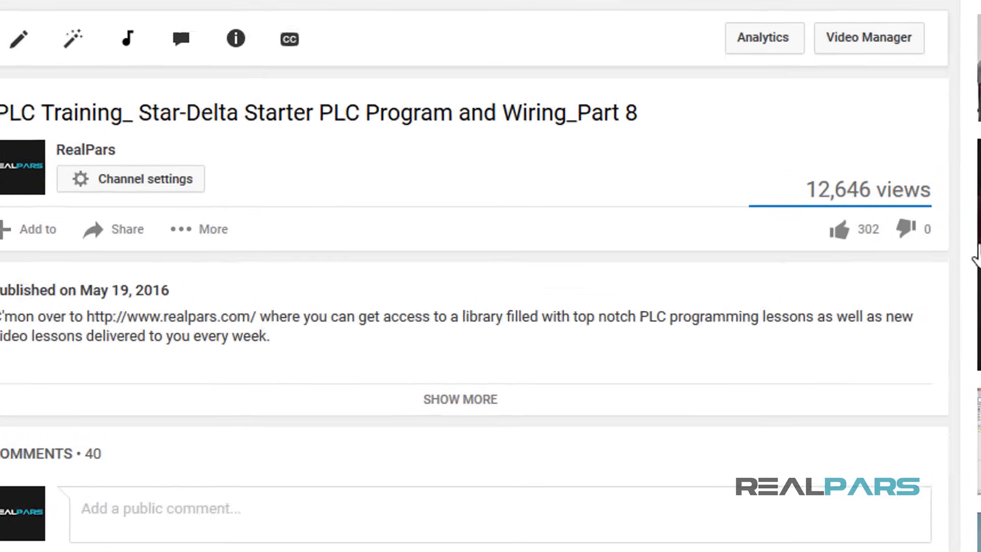
Step: Like the Star-Delta Starter Part 8 video, bringing it to 303 likes
left_click(875, 219)
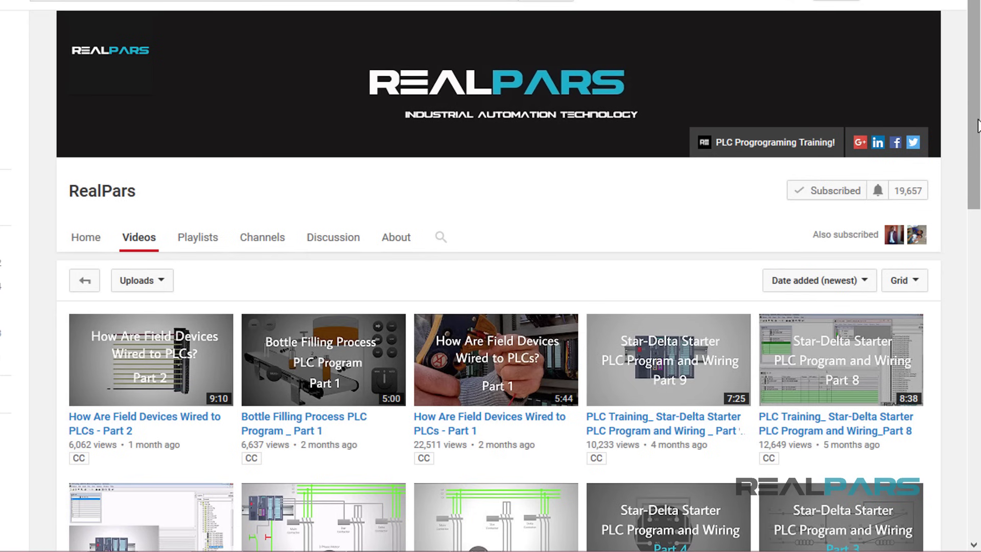
left_click_drag(977, 125, 971, 240)
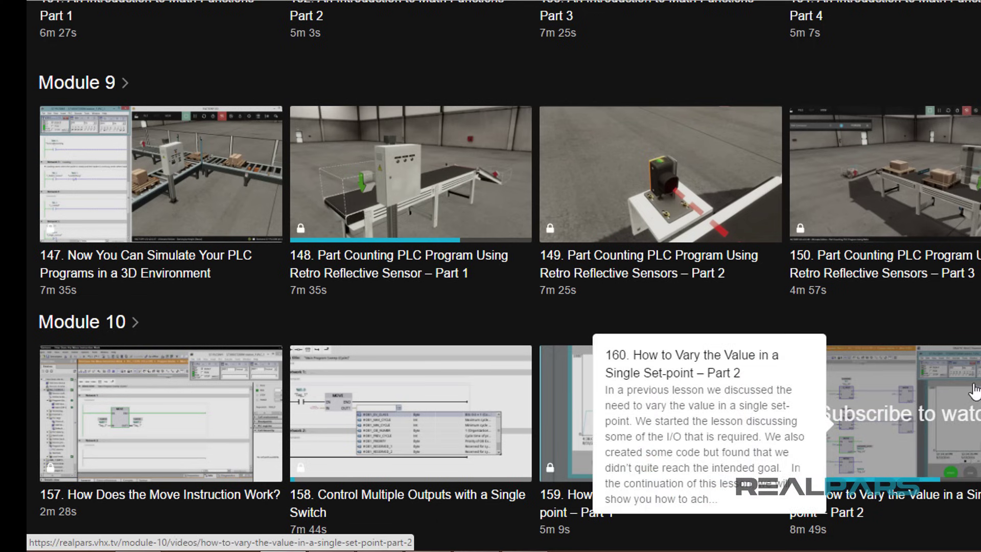
Step: Play lesson 146 on S7 counters above 999 (Part 4), checking quality and subtitle options
left_click(926, 427)
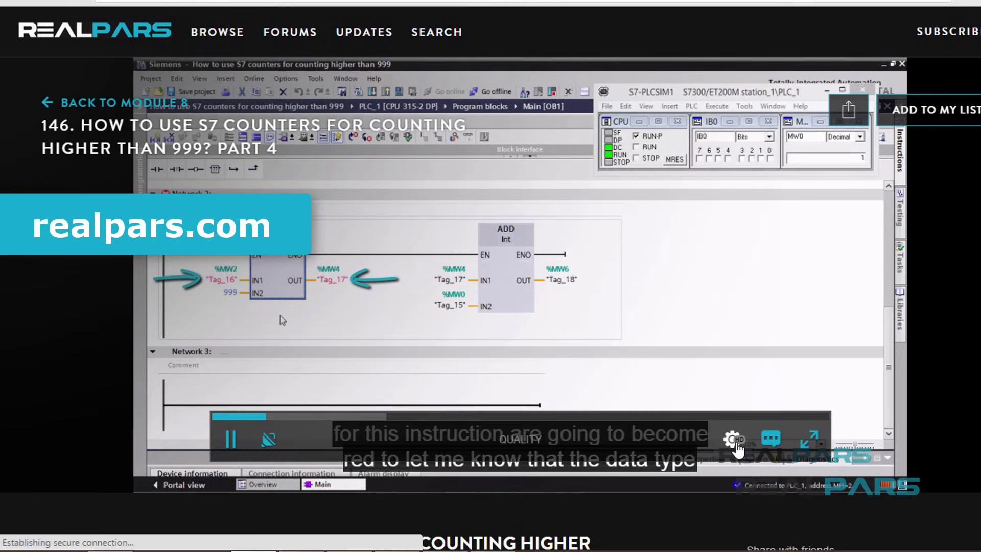
left_click(734, 448)
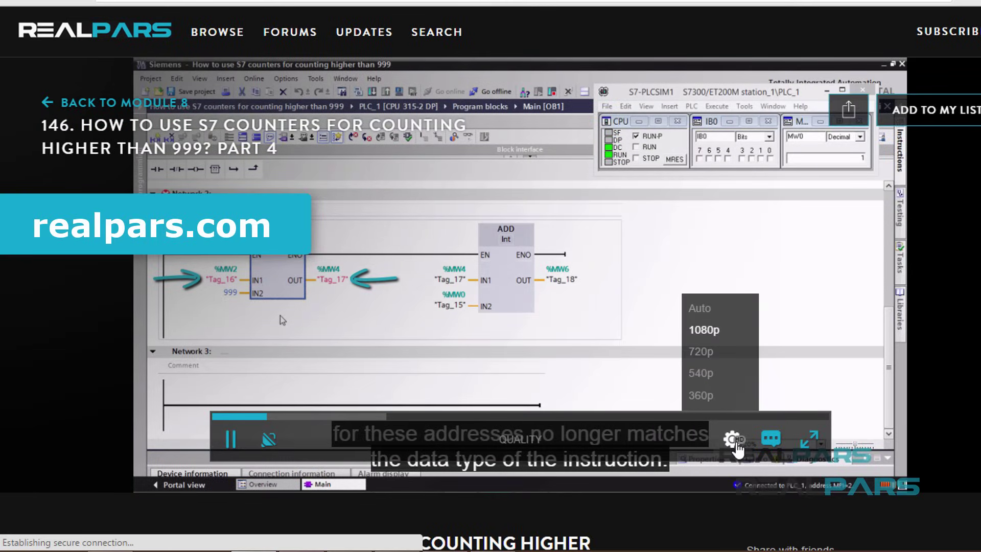
left_click(769, 453)
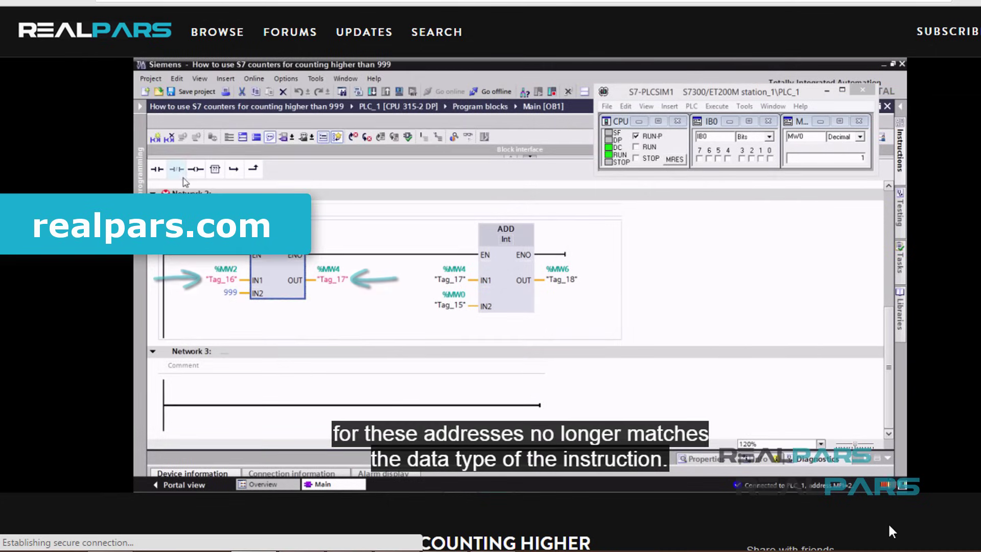